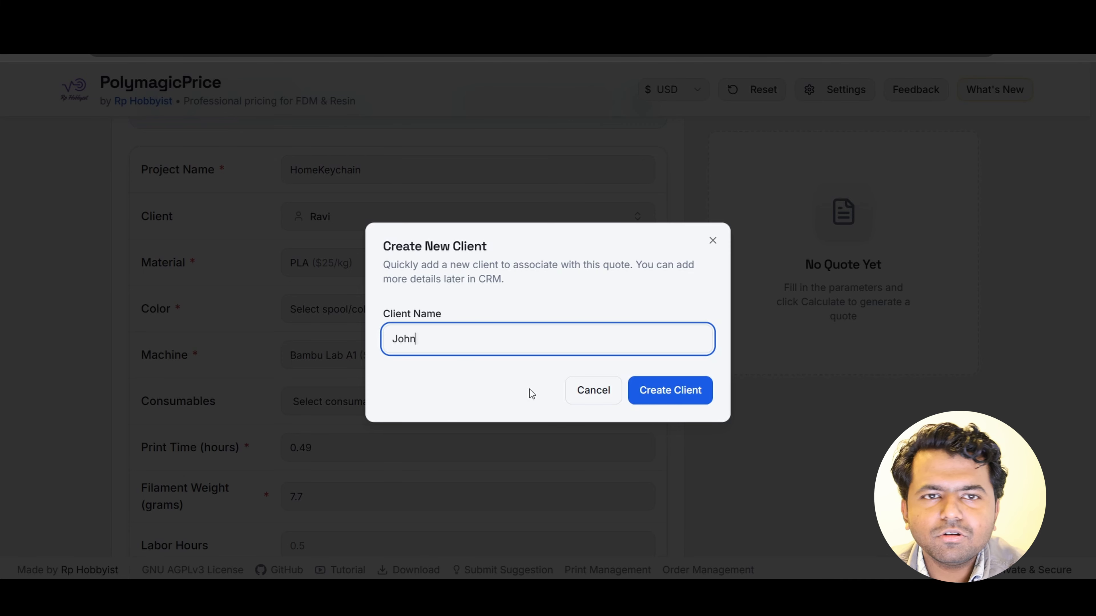
- Create the new client from the entered name so it is associated with the HomeKeychain quote
click(681, 391)
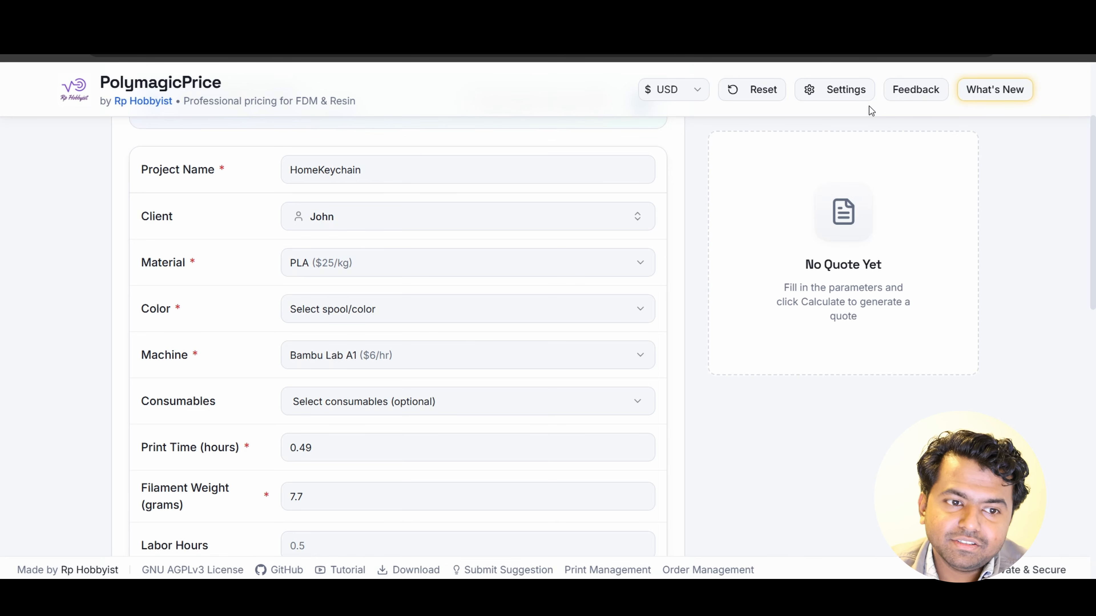
scroll(738, 103, down, 2)
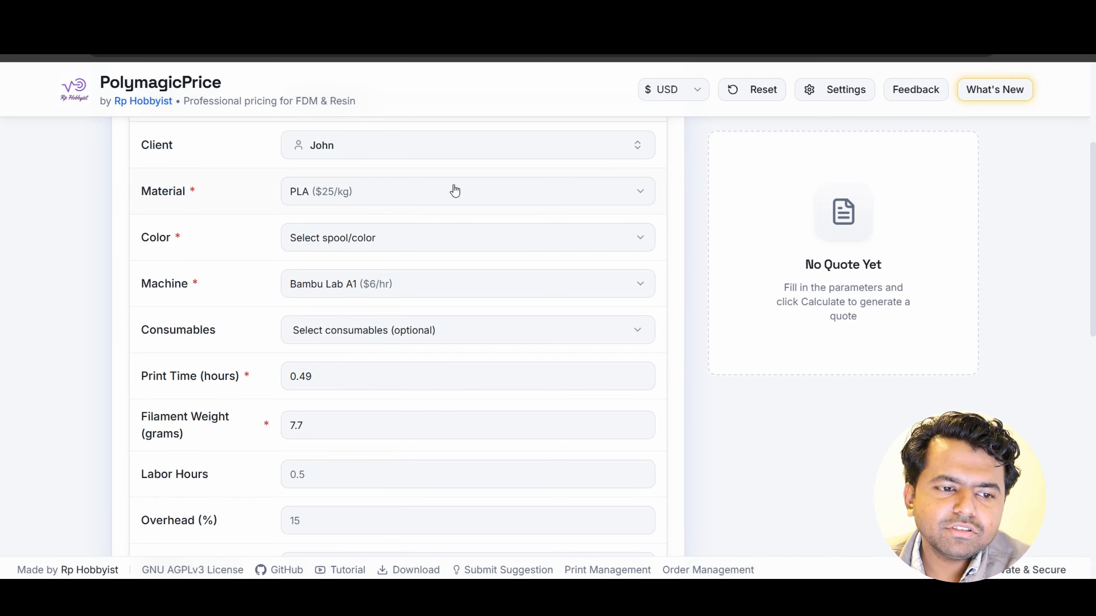
scroll(441, 216, up, 2)
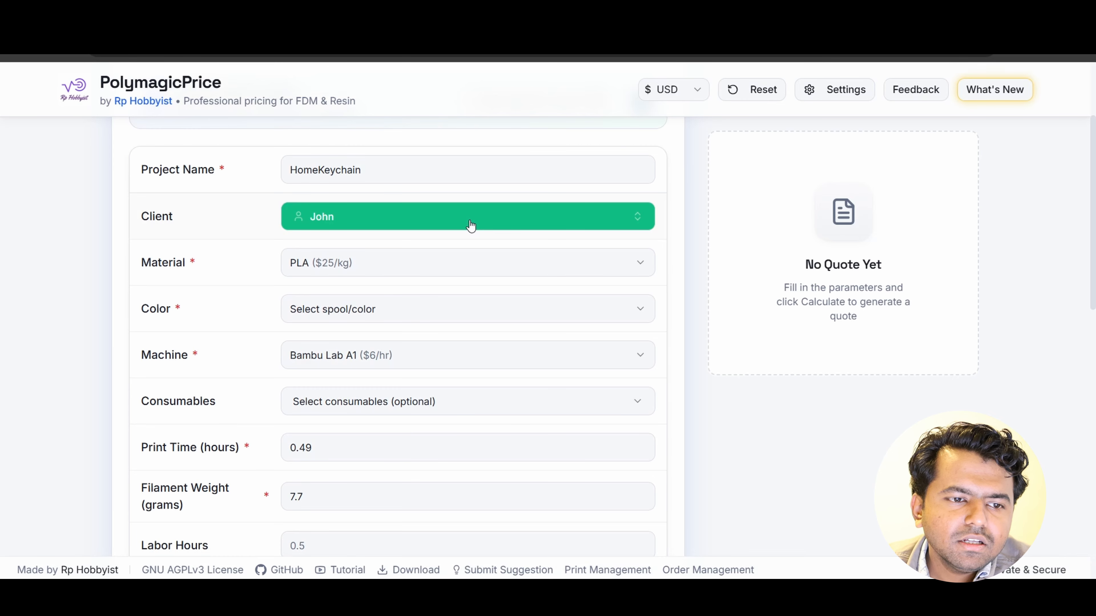
scroll(435, 264, up, 1)
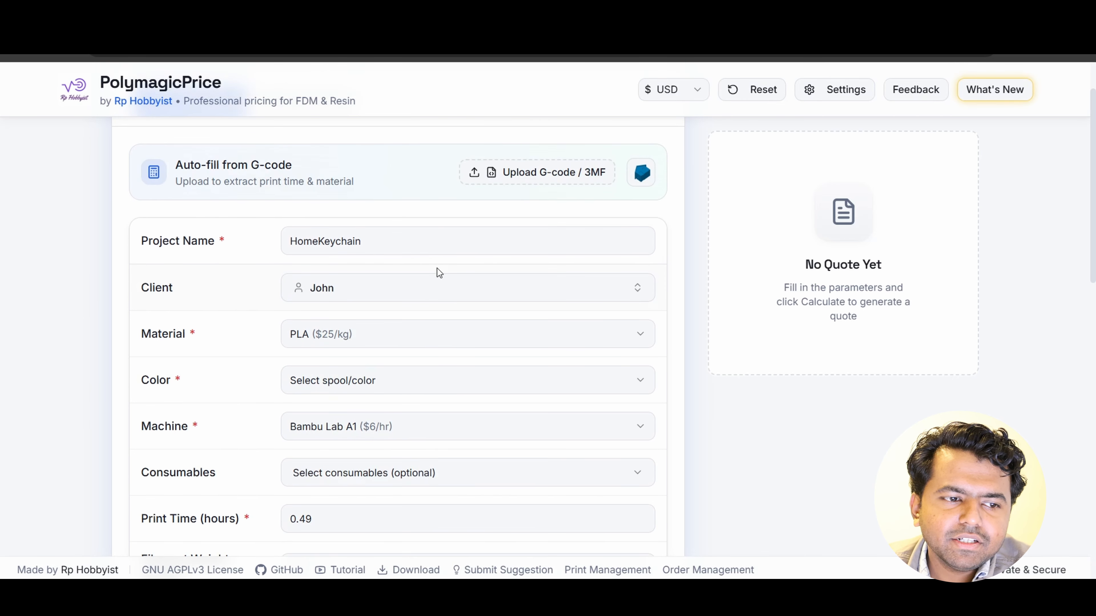
- Choose the red PLA (1×1000g) spool as the quote's color
scroll(502, 254, down, 3)
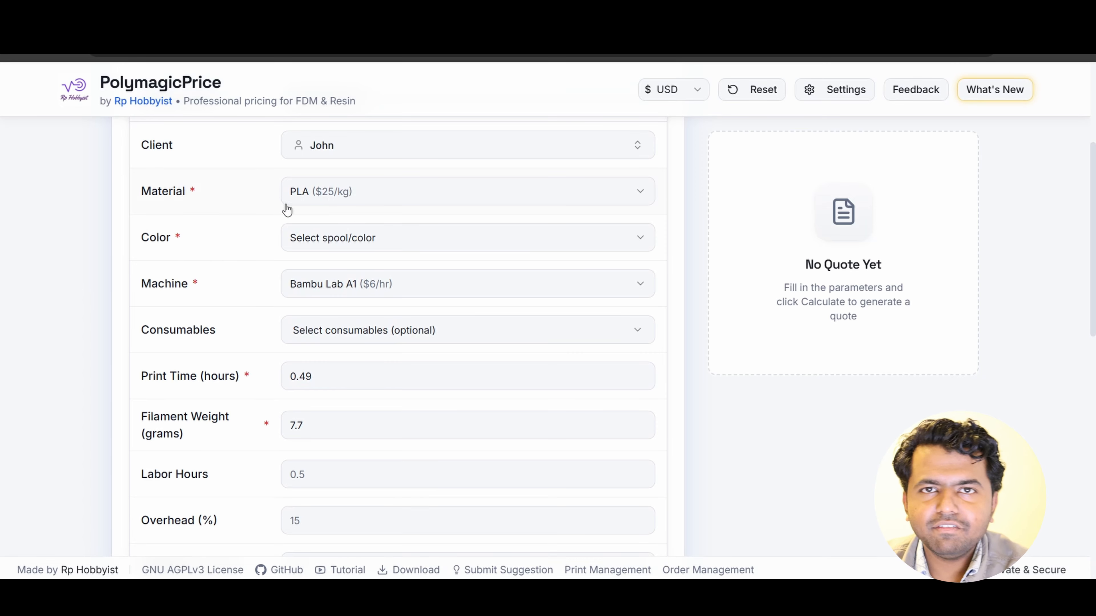
click(339, 243)
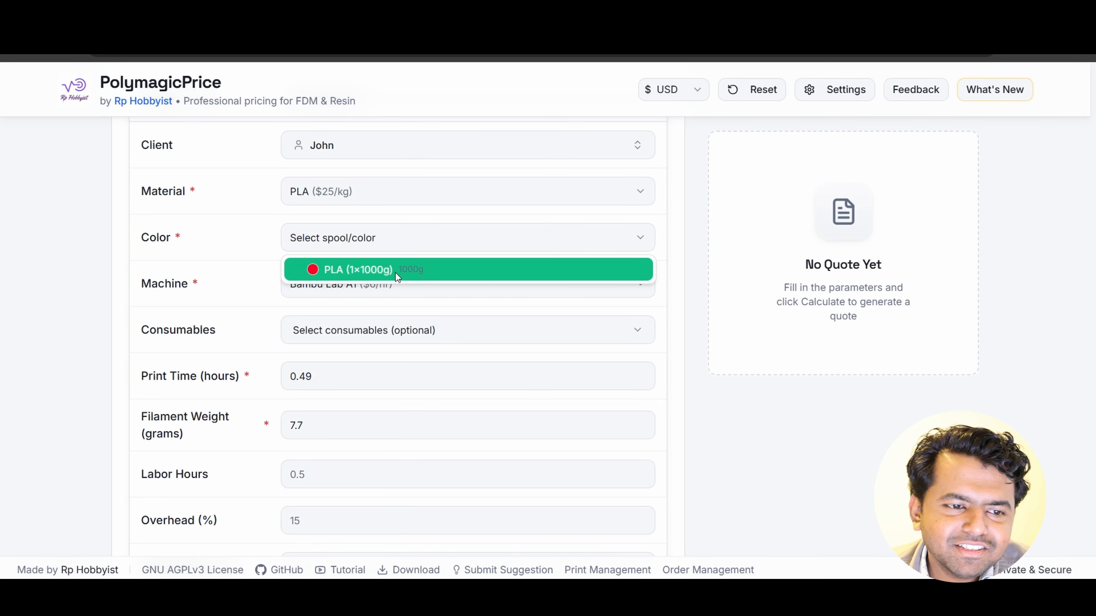
click(397, 277)
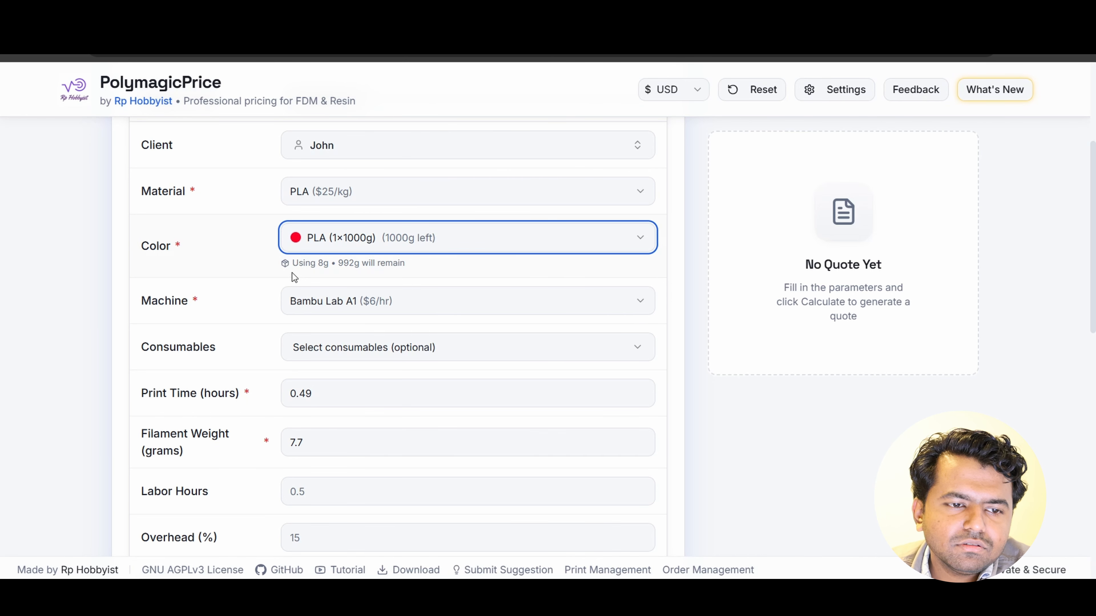
- Set the order priority to High and the due date to 30-01-2026
scroll(284, 275, down, 2)
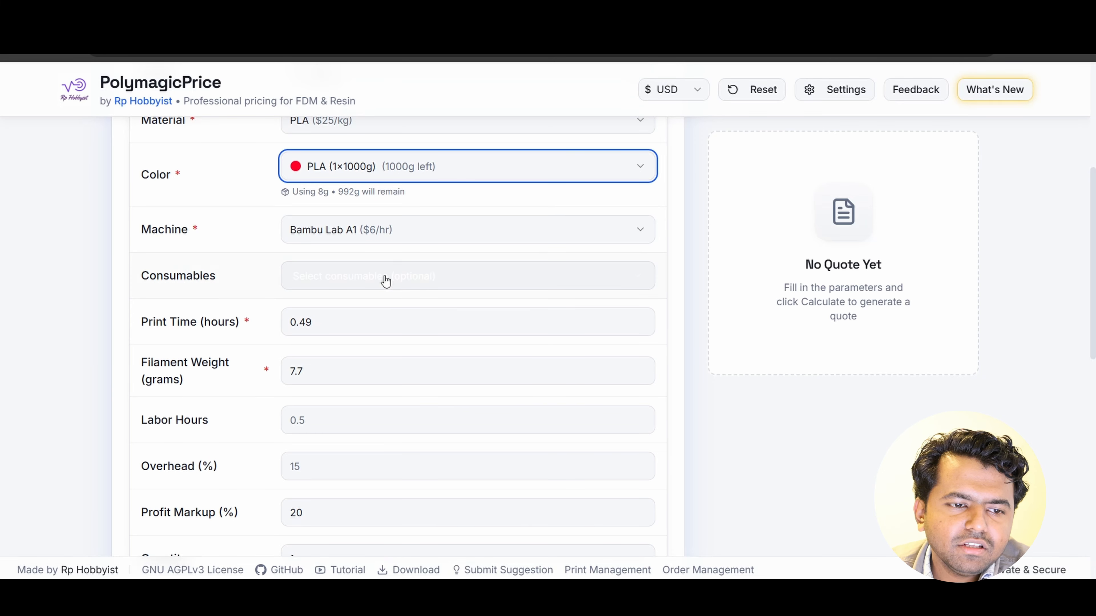
scroll(374, 234, down, 2)
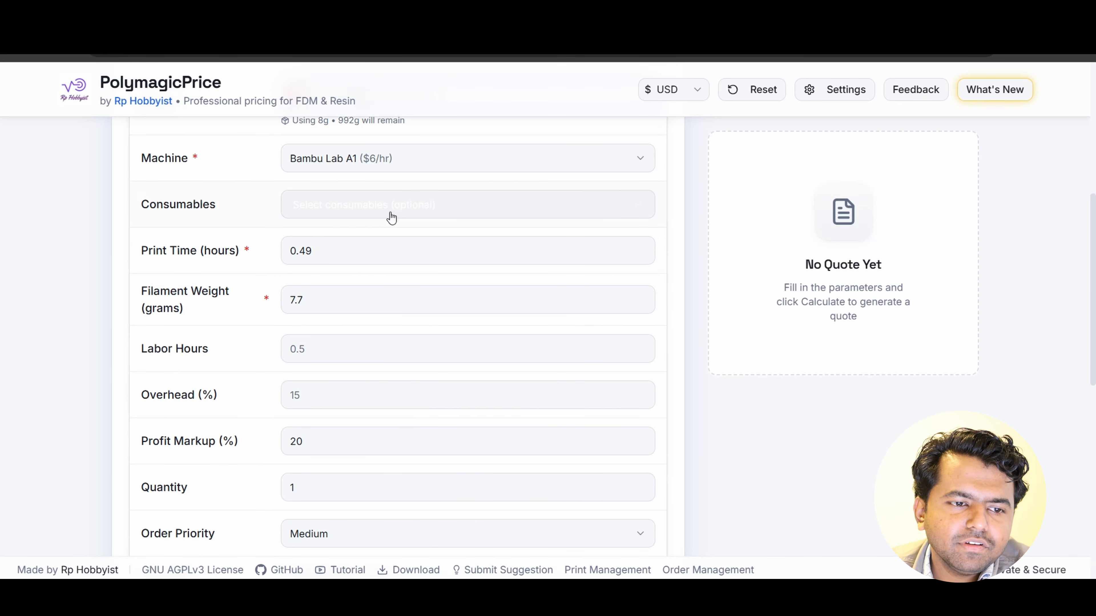
scroll(369, 237, down, 6)
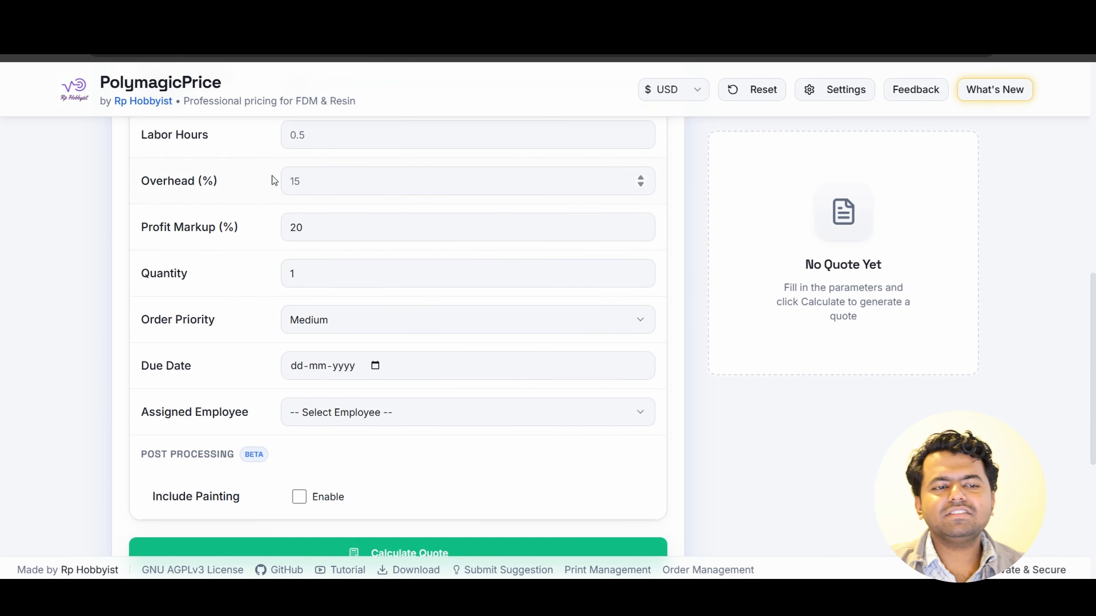
scroll(374, 258, down, 2)
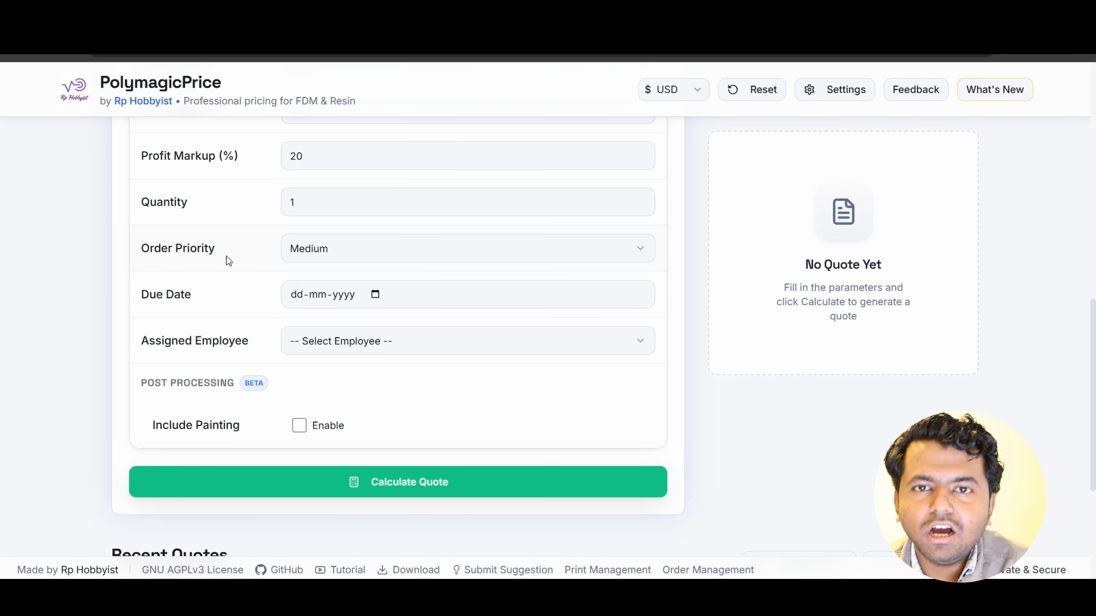
click(325, 255)
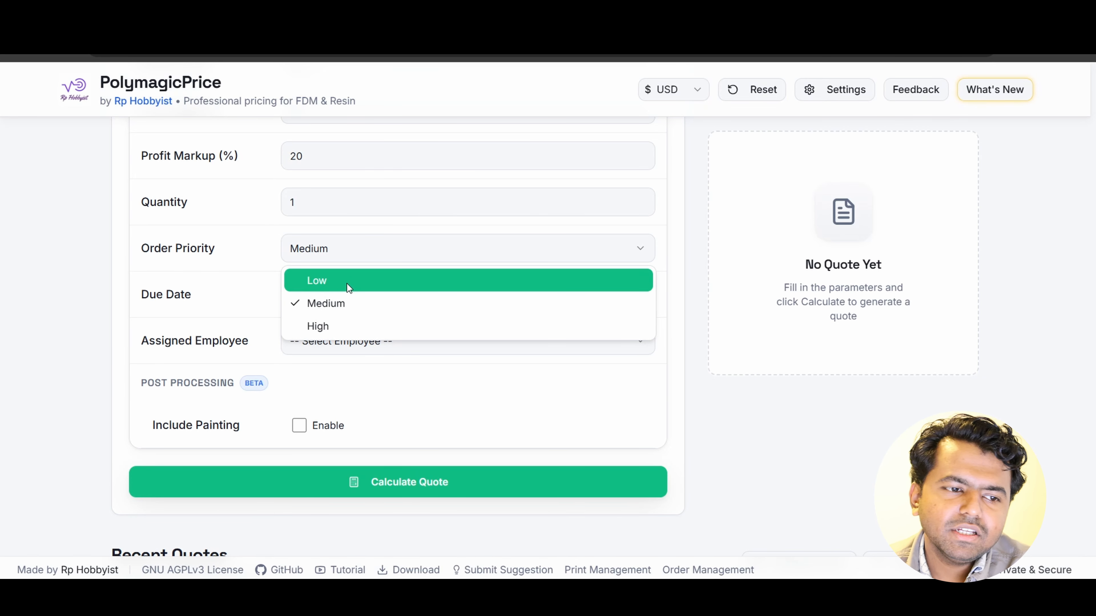
click(355, 328)
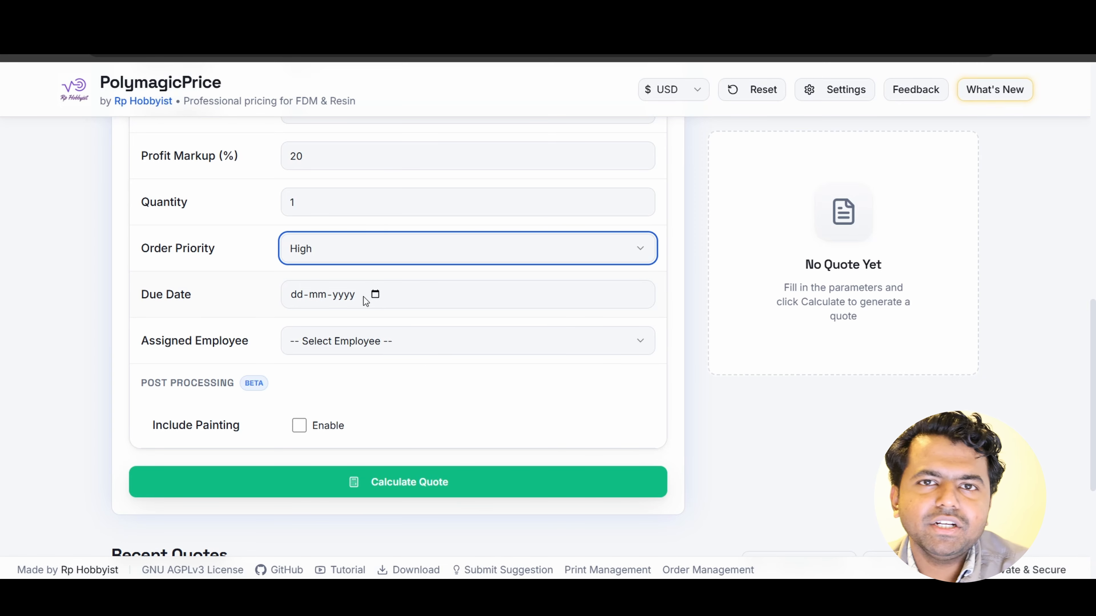
click(375, 295)
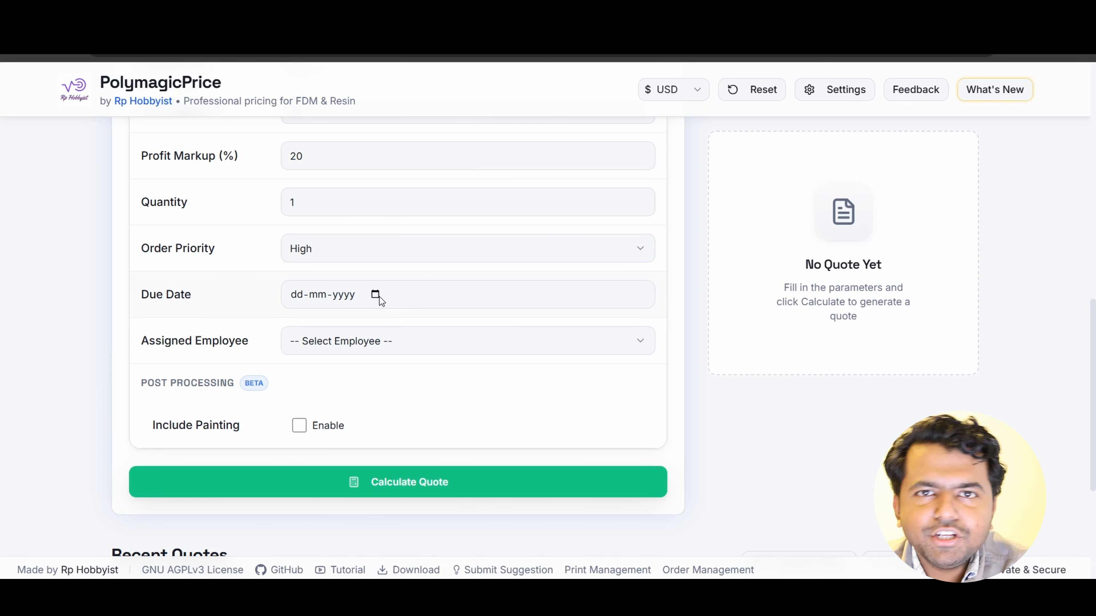
click(392, 450)
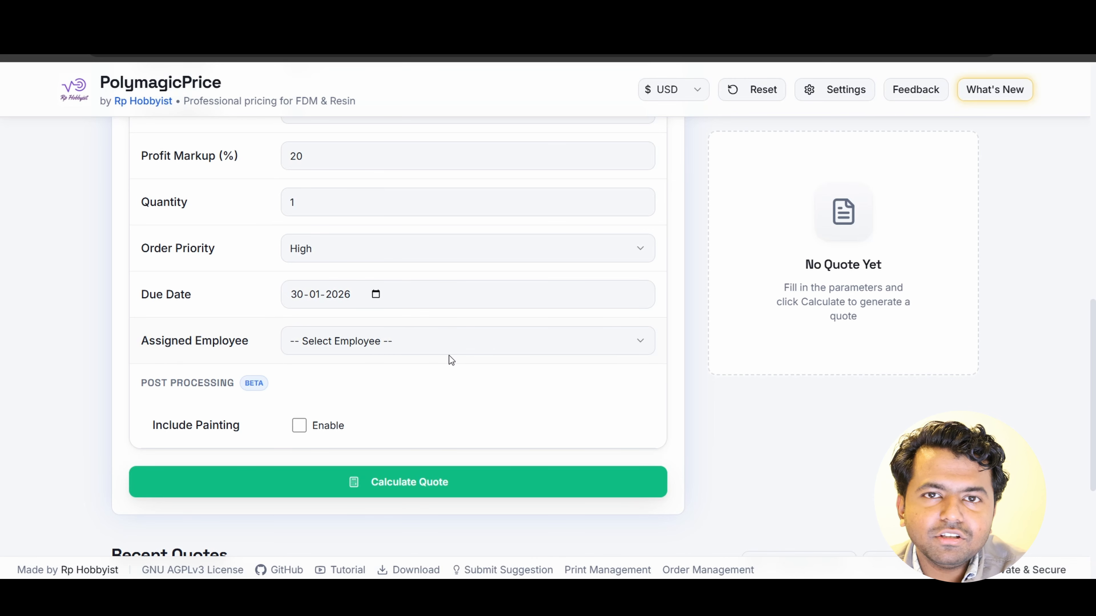
- Assign the employee with the 3D Printer Operator role to the order
scroll(447, 356, down, 2)
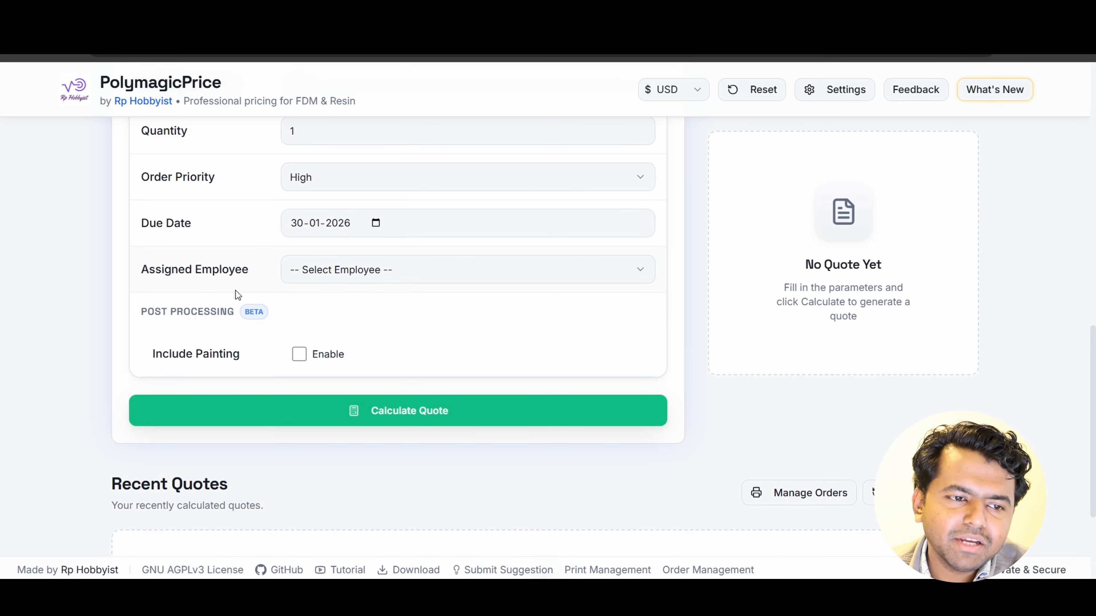
click(323, 271)
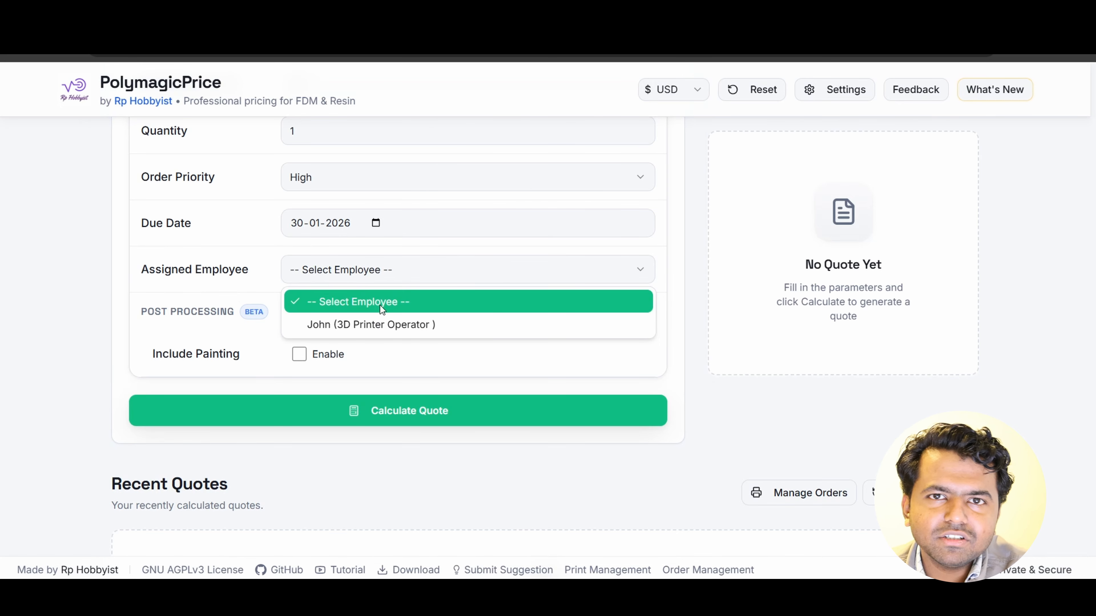
click(352, 332)
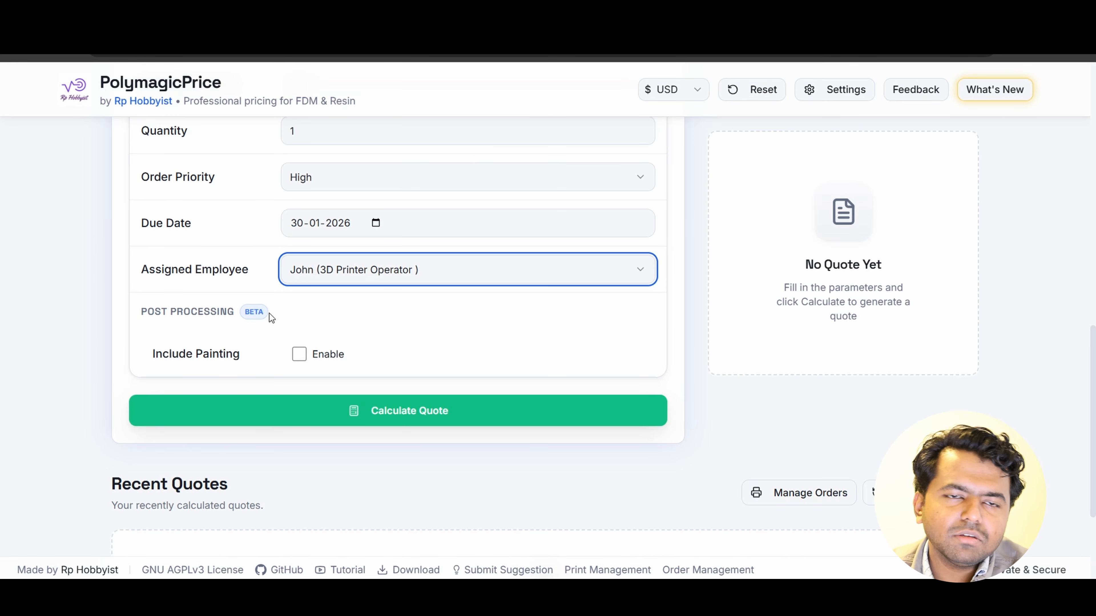
- Enable painting in the post-processing options of the quote
scroll(269, 315, down, 2)
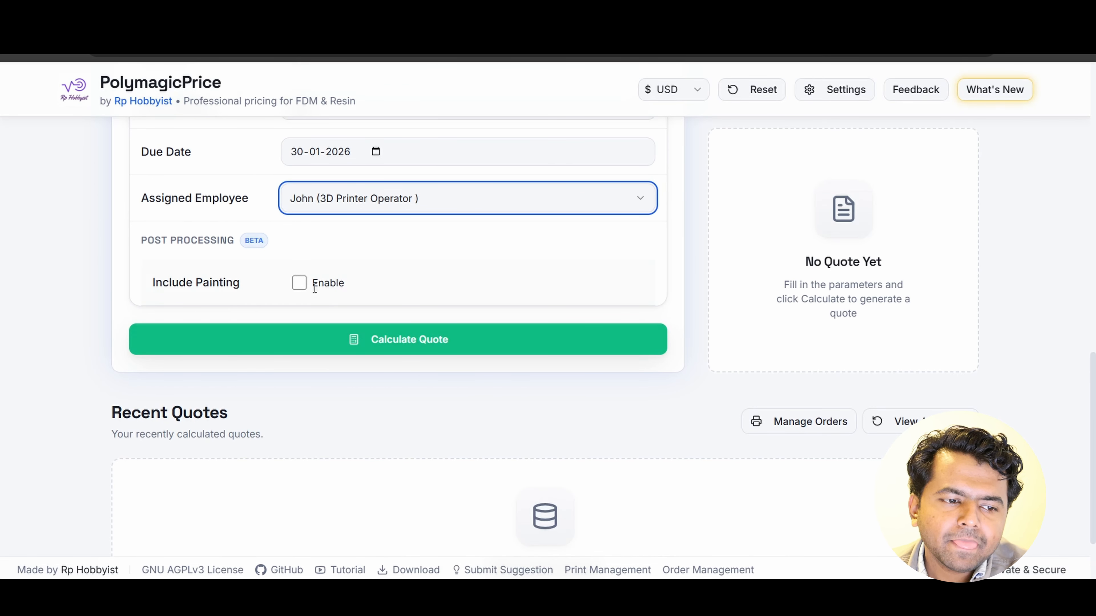
click(298, 285)
scroll(298, 291, down, 4)
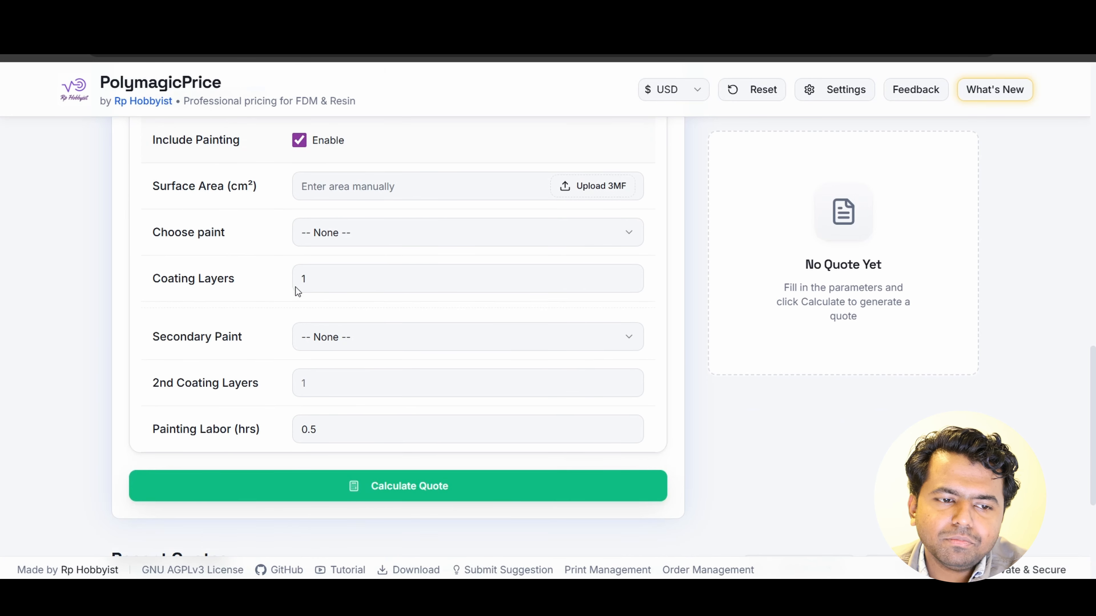
- Upload the HomeKeychain 3MF file to fill in the painting surface area
scroll(296, 291, up, 2)
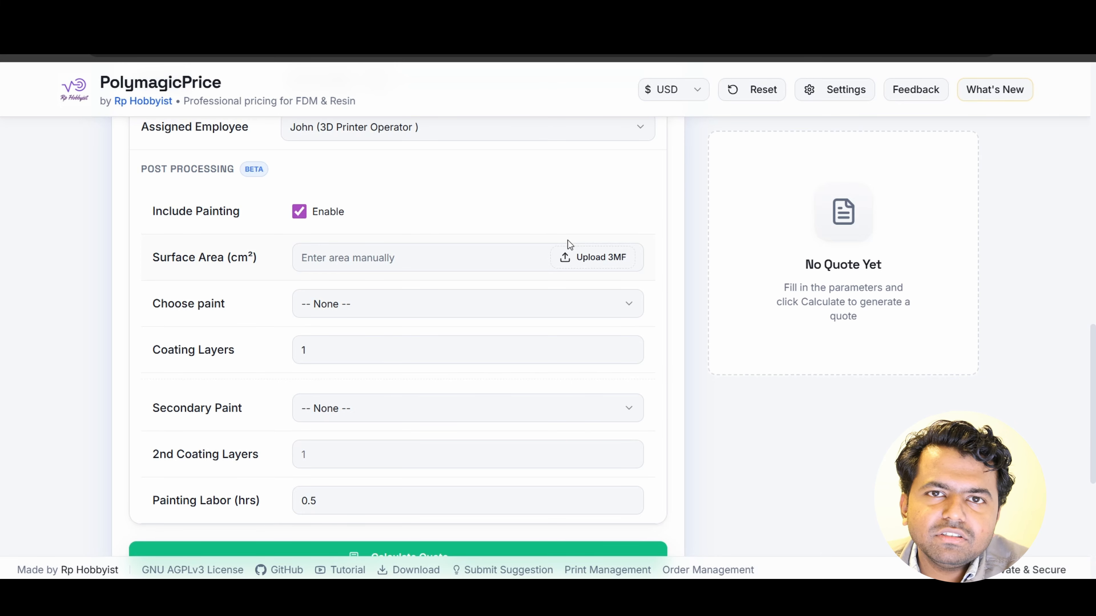
click(590, 254)
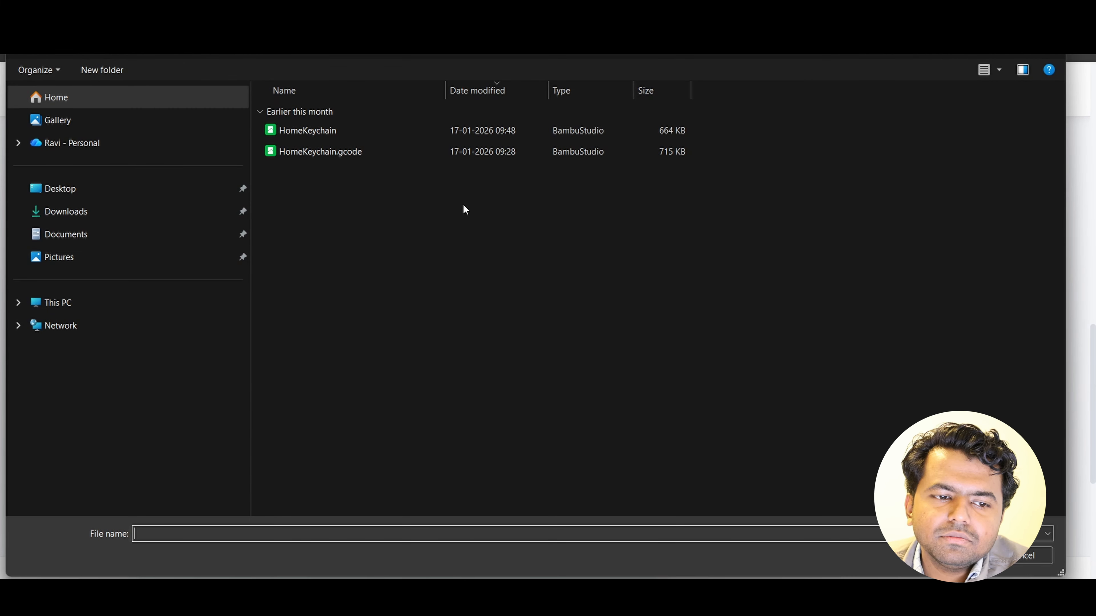
click(453, 136)
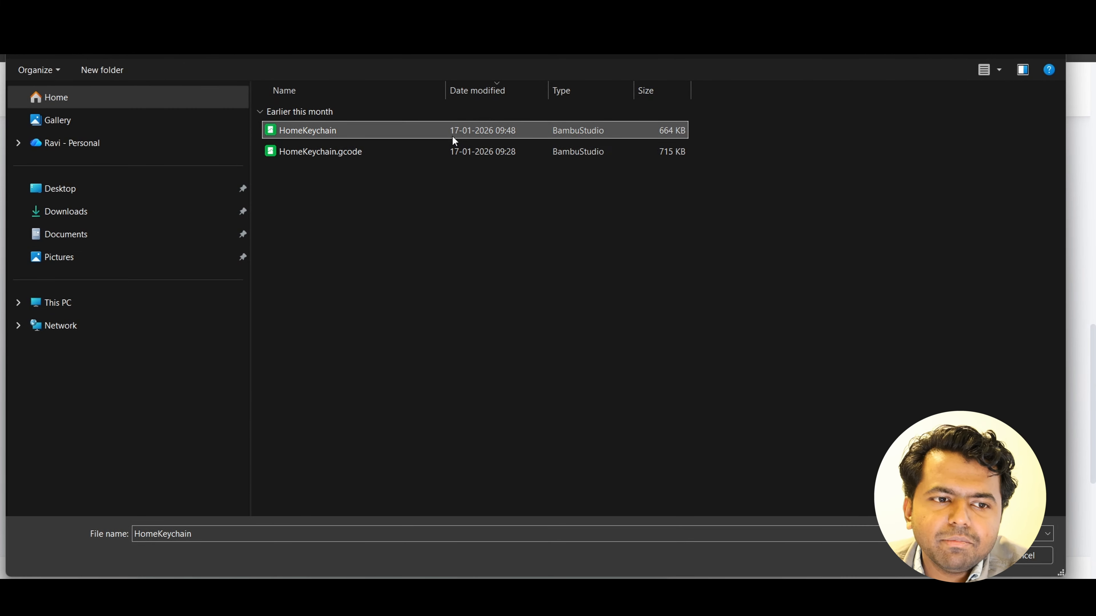
double_click(452, 136)
- Choose Spray Primer as the main paint and set its coating layers to 2
scroll(583, 236, down, 2)
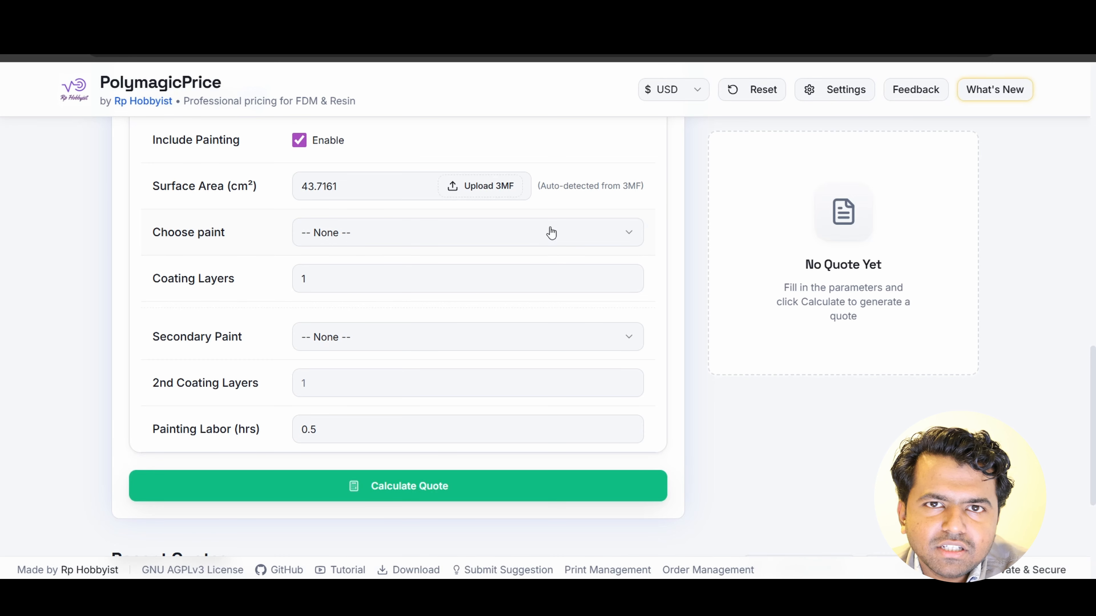
click(604, 229)
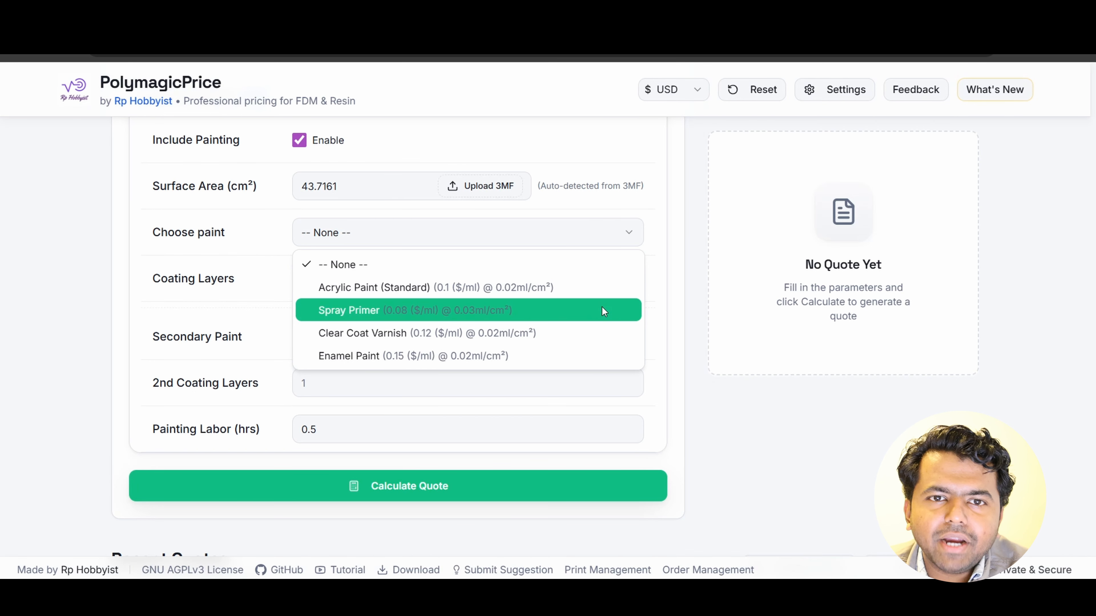
click(602, 311)
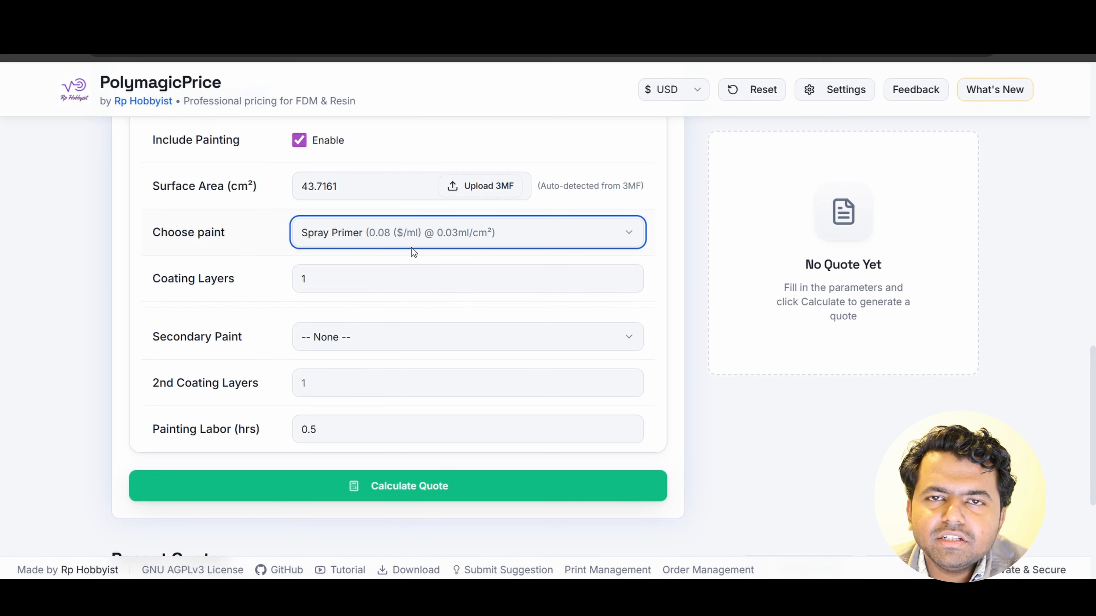
drag(308, 278, 293, 279)
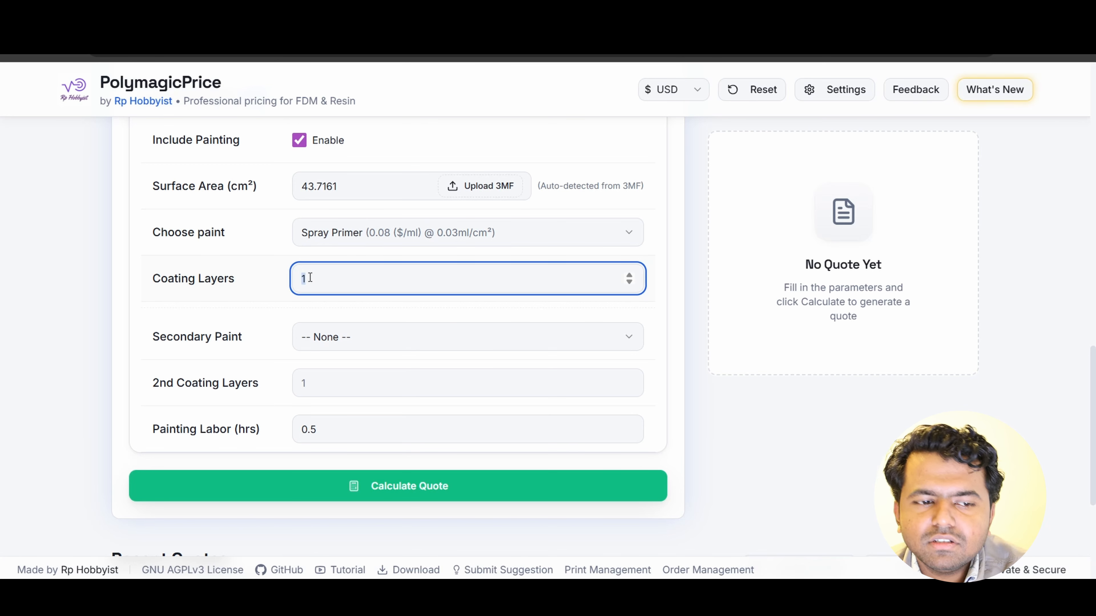
text(2)
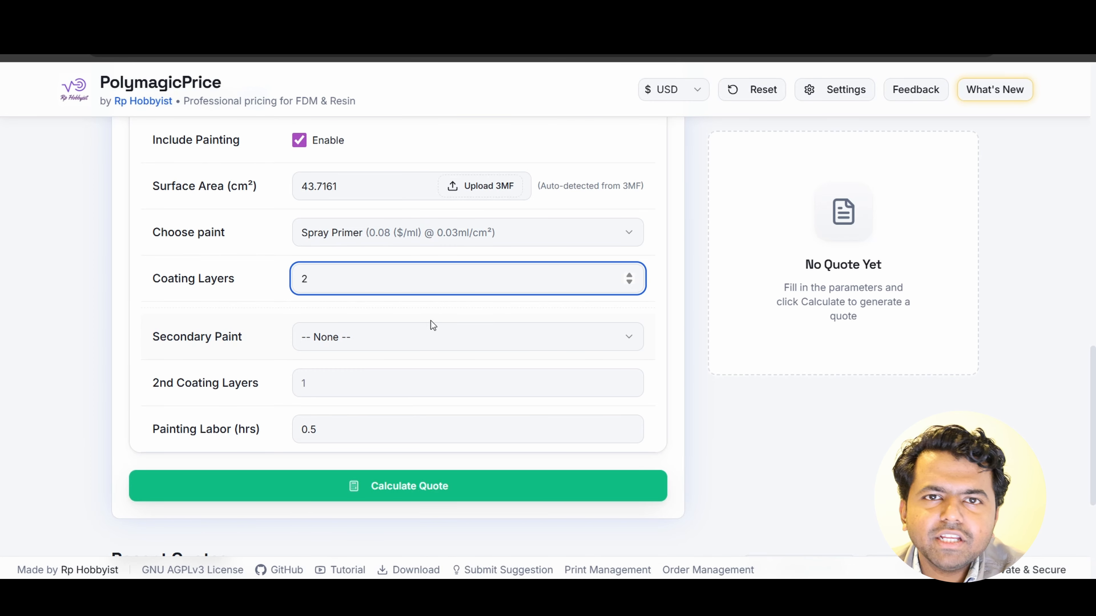
- Choose Acrylic Paint (Standard) as the secondary paint and set its coating layers to 1
click(440, 345)
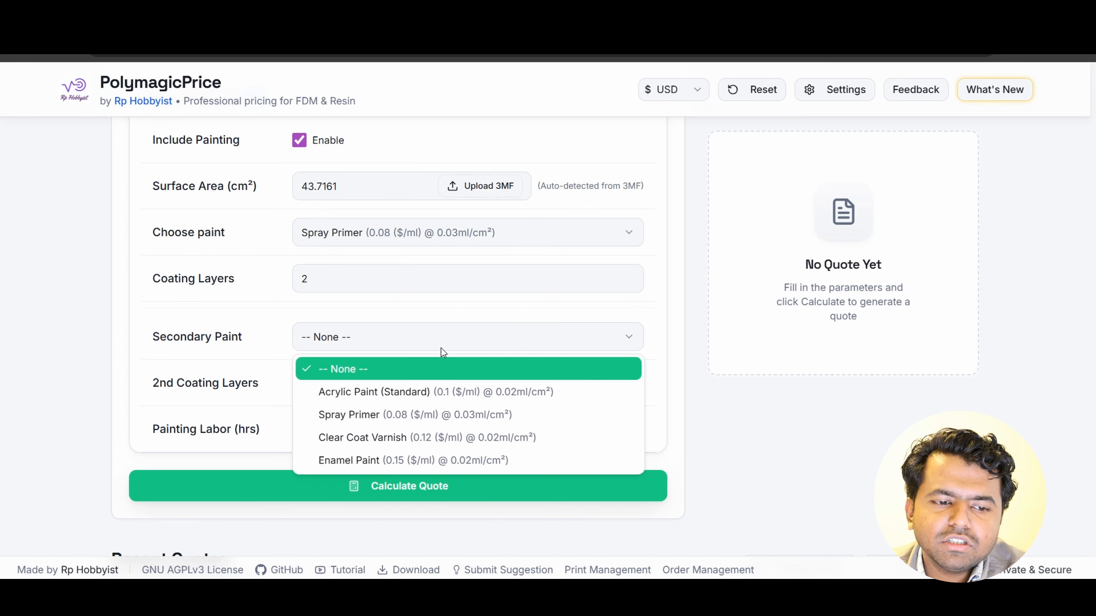
click(442, 390)
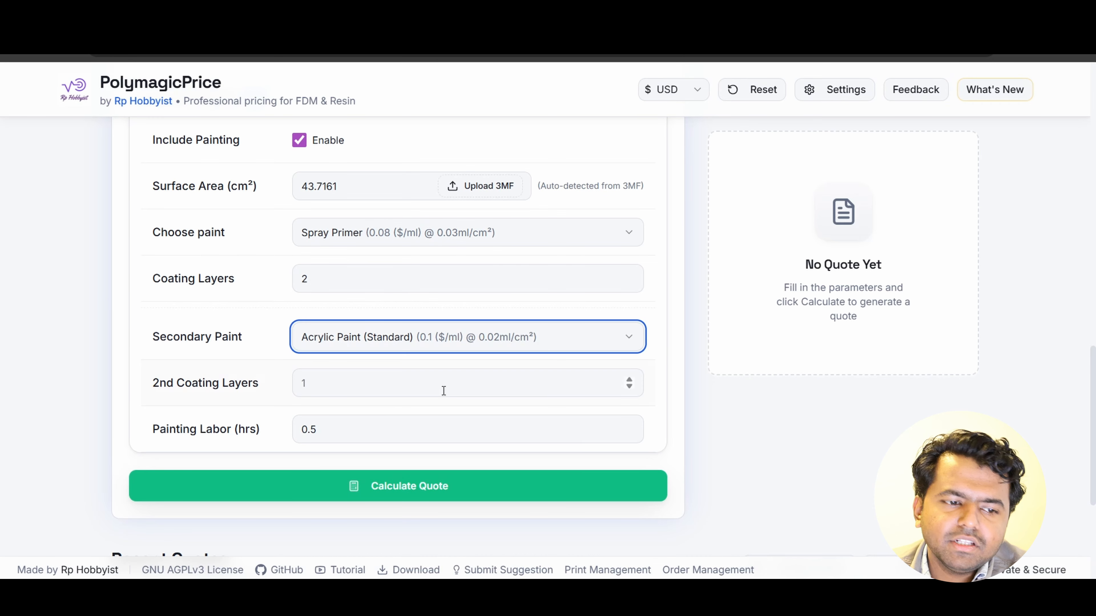
click(443, 390)
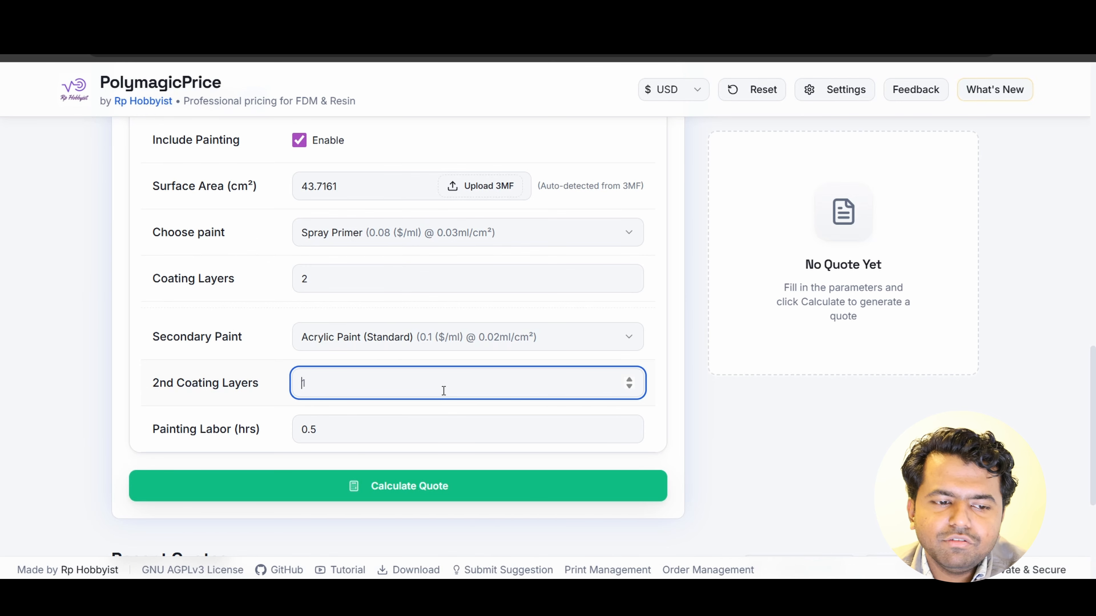
text(1)
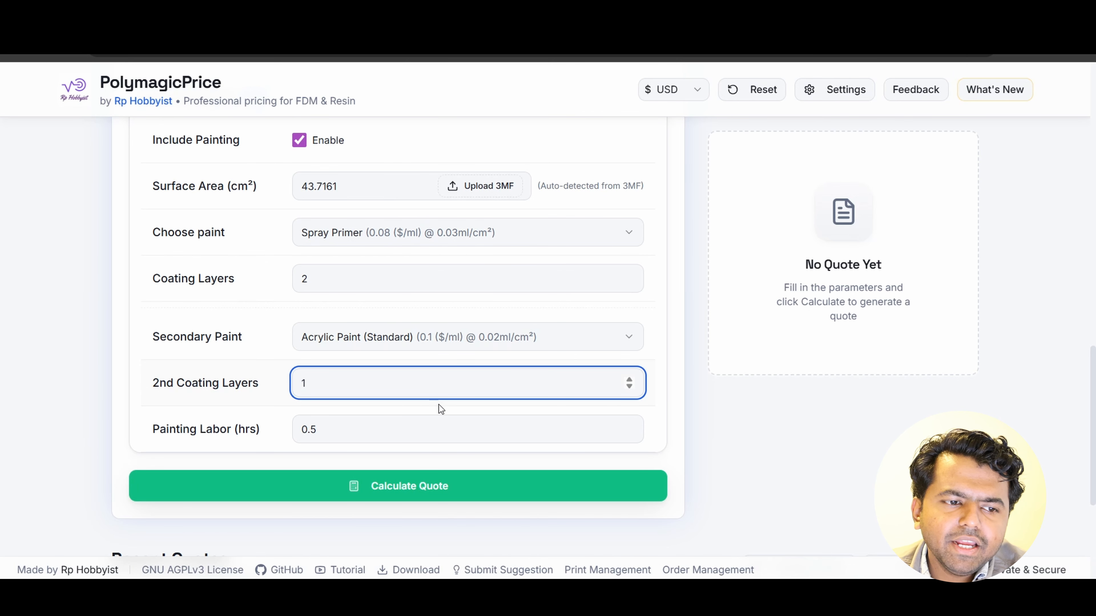
scroll(439, 406, down, 3)
scroll(404, 312, up, 1)
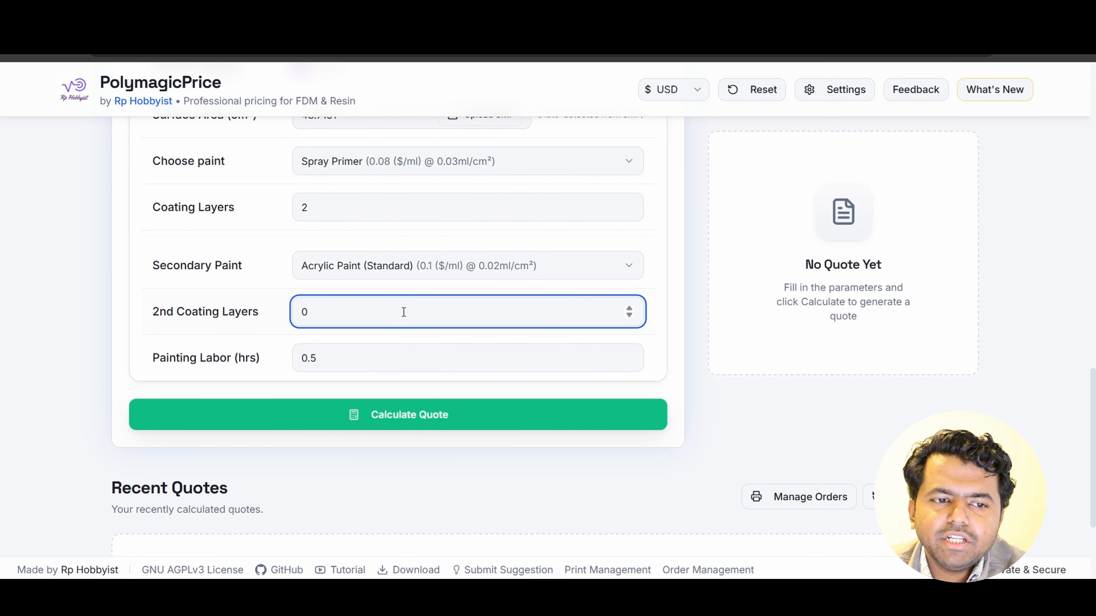
scroll(403, 311, up, 2)
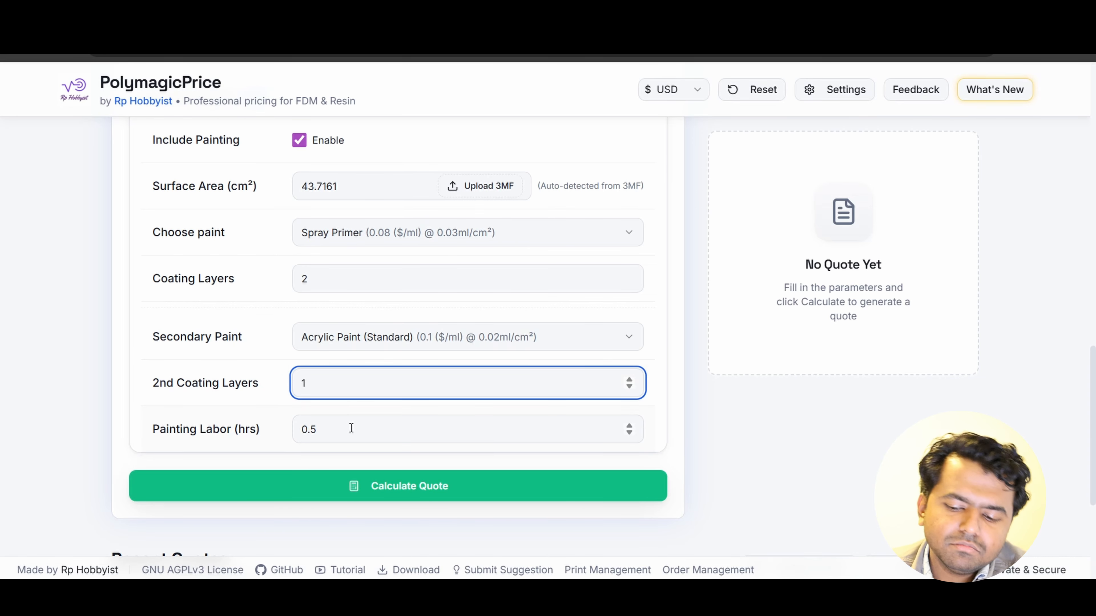
- Set the painting labor to 1 hour
drag(352, 428, 295, 429)
text(1)
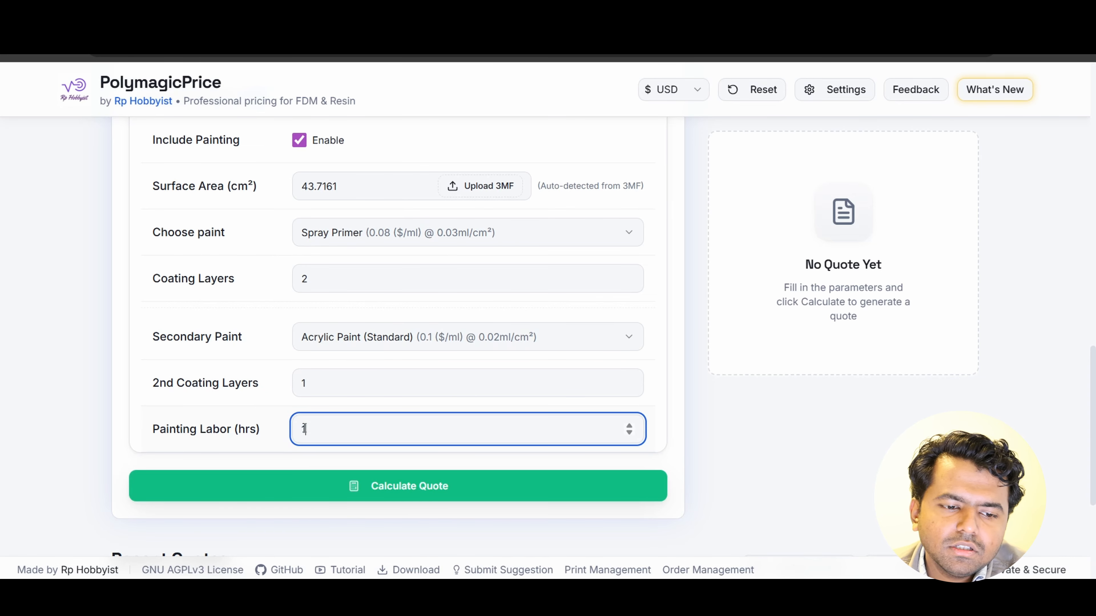
- Set the painting labor back to 1 hour and calculate the HomeKeychain quote
scroll(305, 428, down, 2)
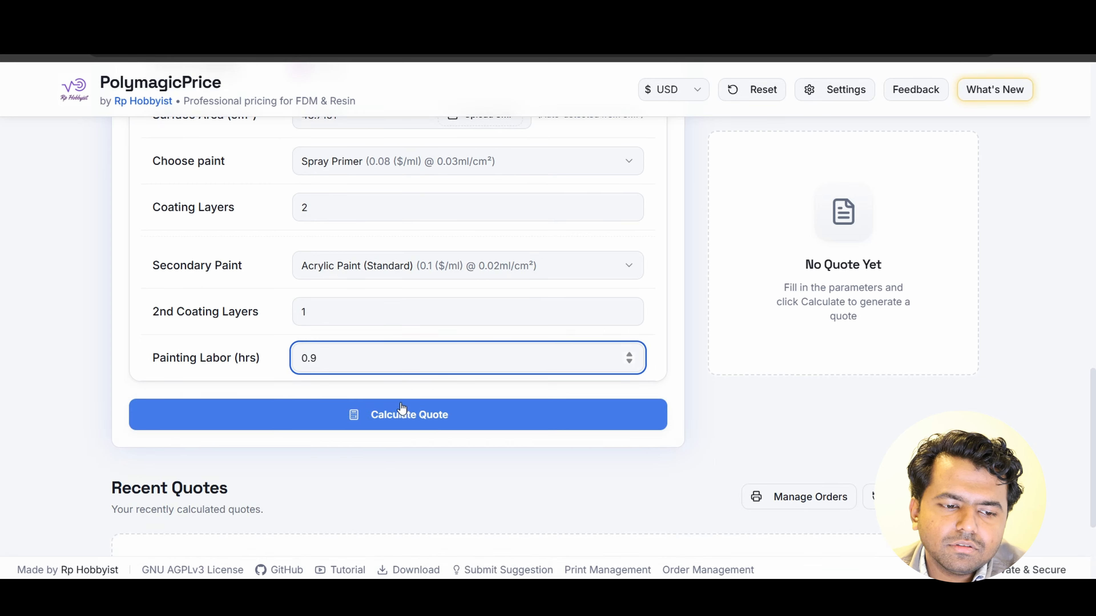
scroll(377, 411, up, 3)
scroll(378, 417, down, 3)
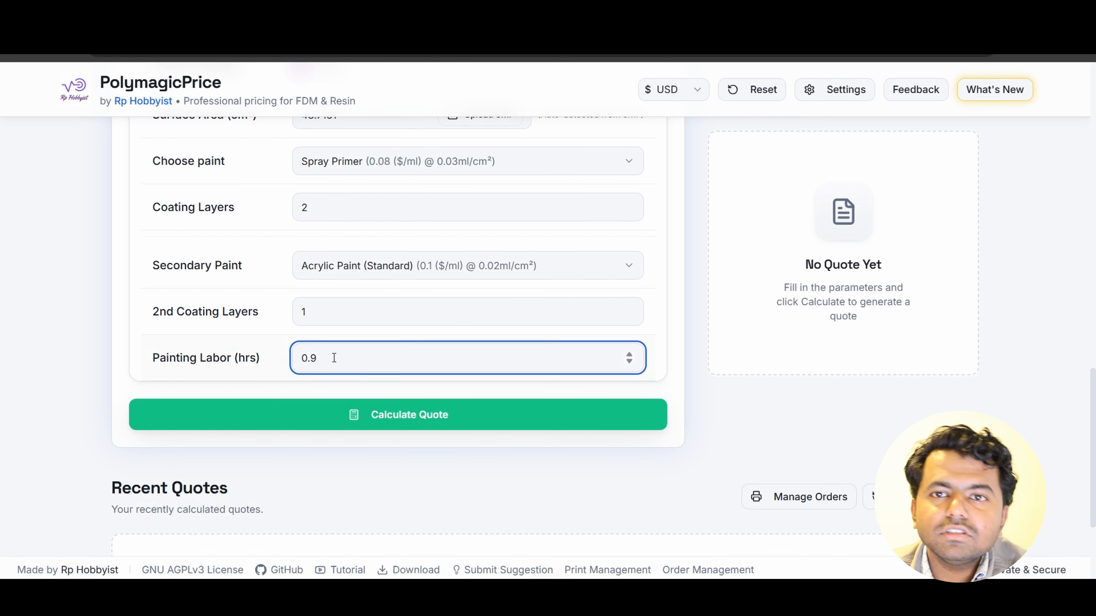
drag(336, 358, 290, 358)
text(1)
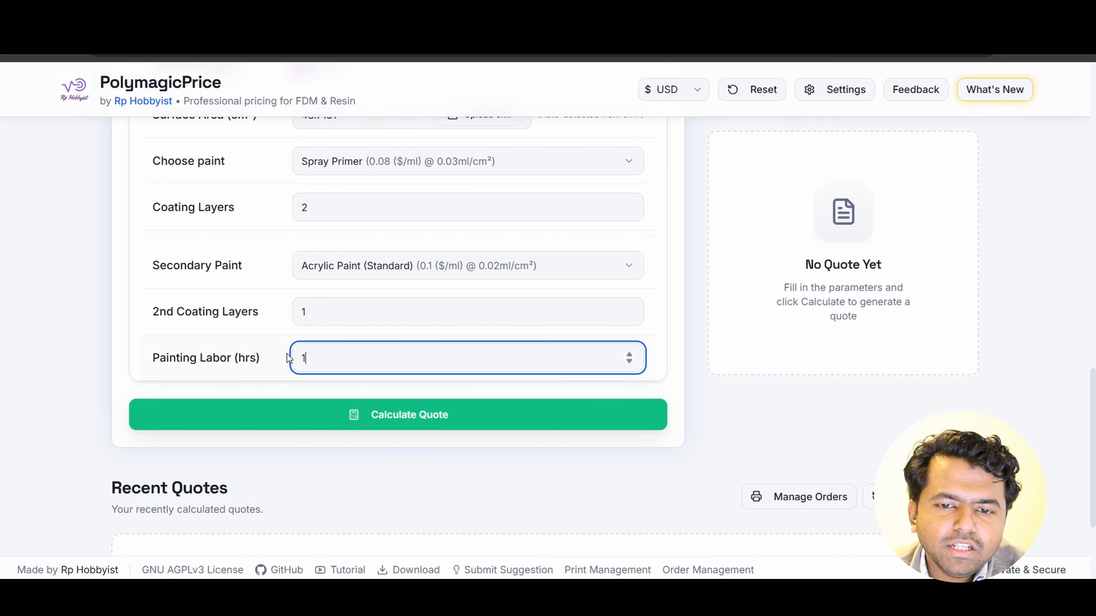
click(391, 413)
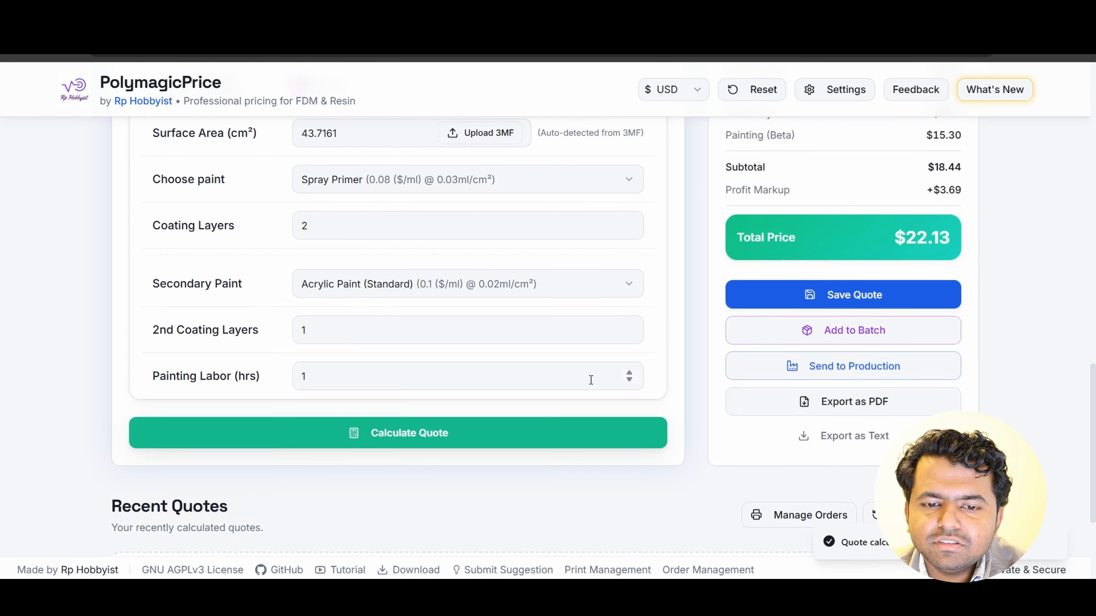
- Review the cost breakdown in the quote summary and save the HomeKeychain quote
scroll(590, 380, up, 6)
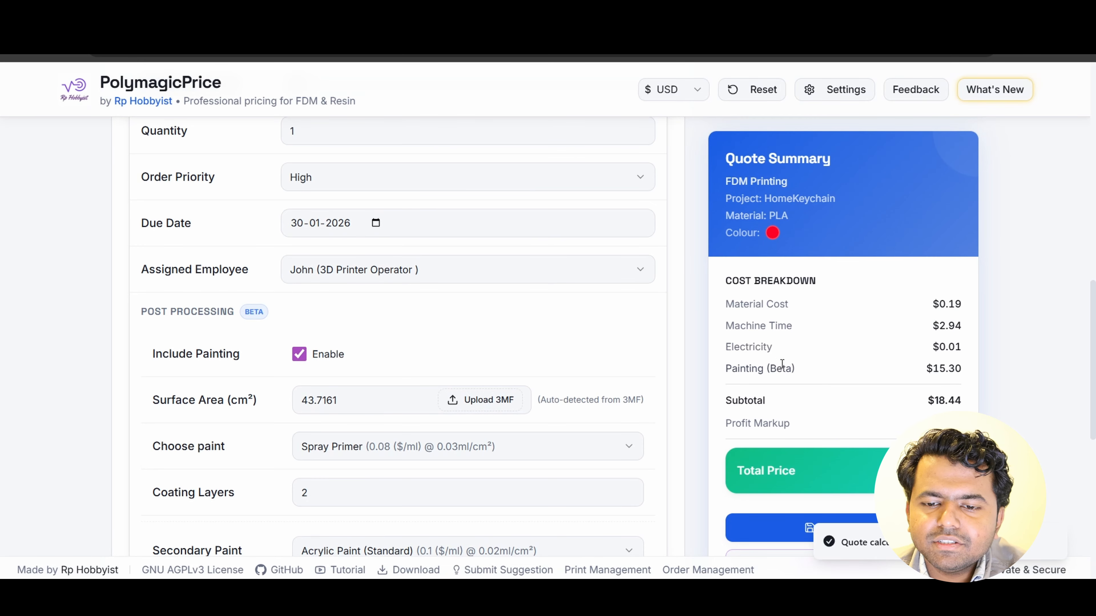
scroll(959, 365, down, 2)
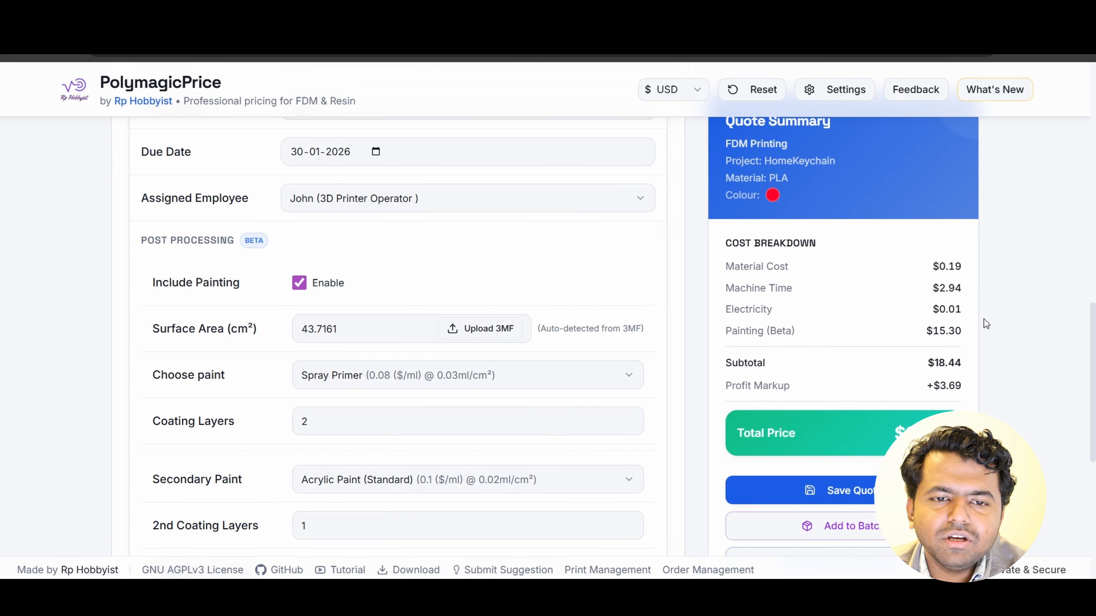
scroll(716, 332, down, 3)
scroll(665, 330, up, 6)
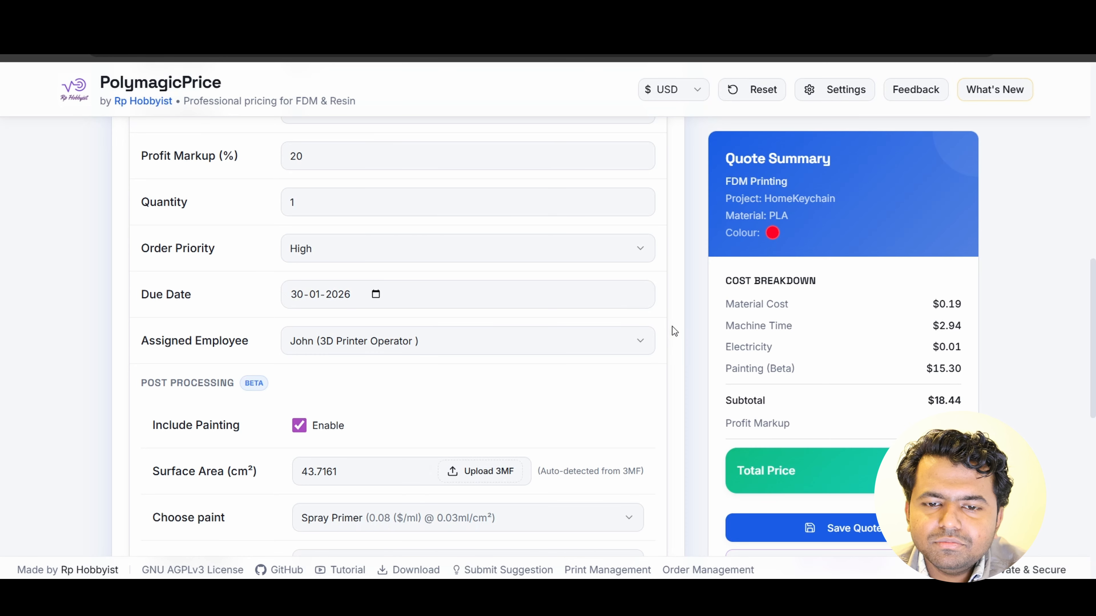
scroll(674, 331, down, 9)
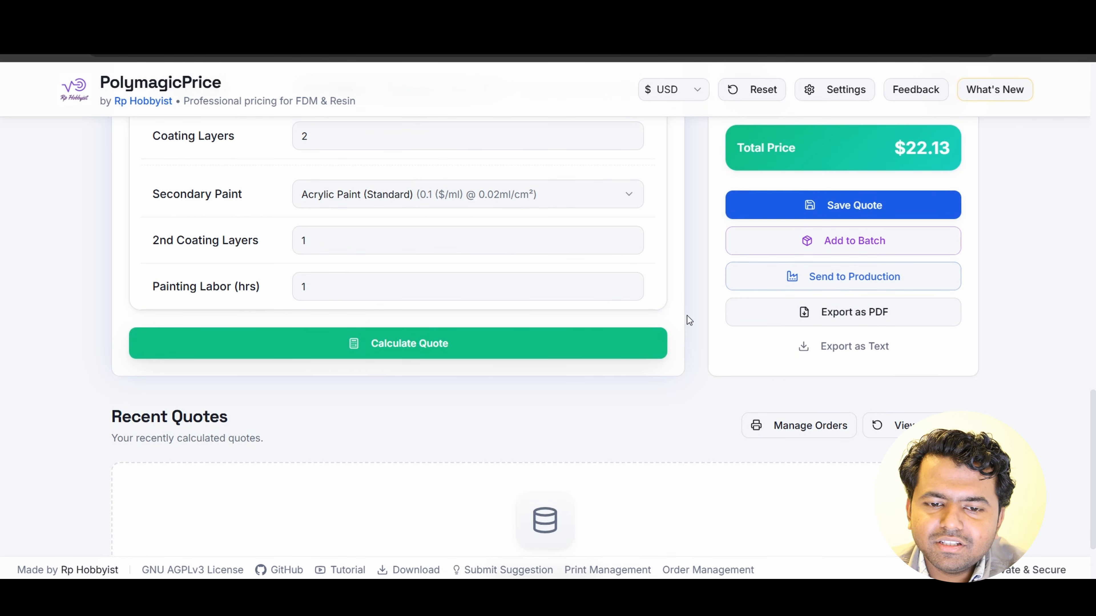
click(837, 206)
scroll(758, 245, down, 3)
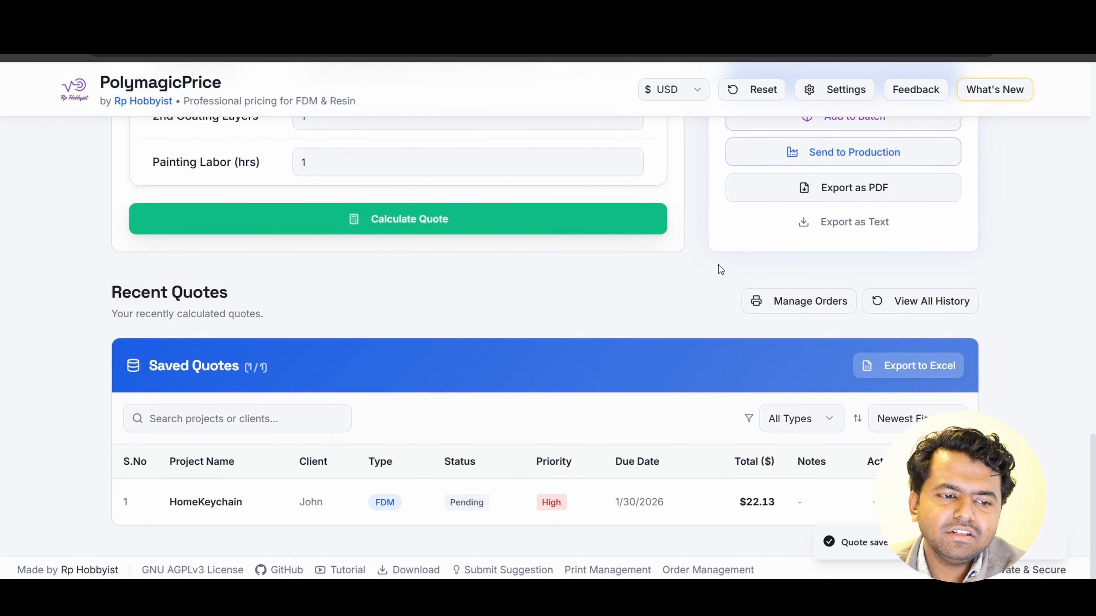